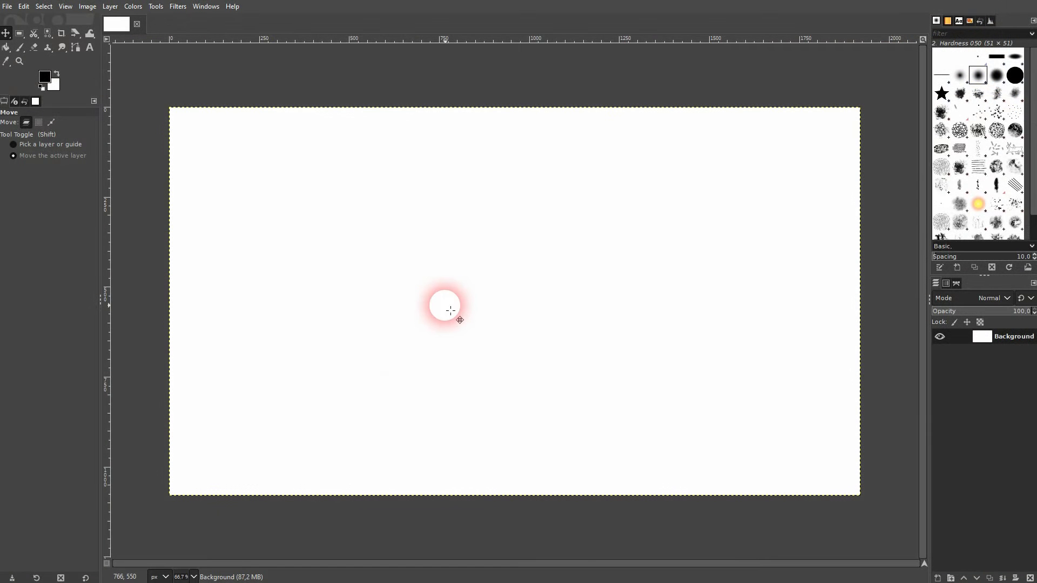
# Place the word BOLD near the canvas centre and enlarge it to 300 px
pyautogui.click(90, 47)
pyautogui.click(398, 293)
pyautogui.write('BO')
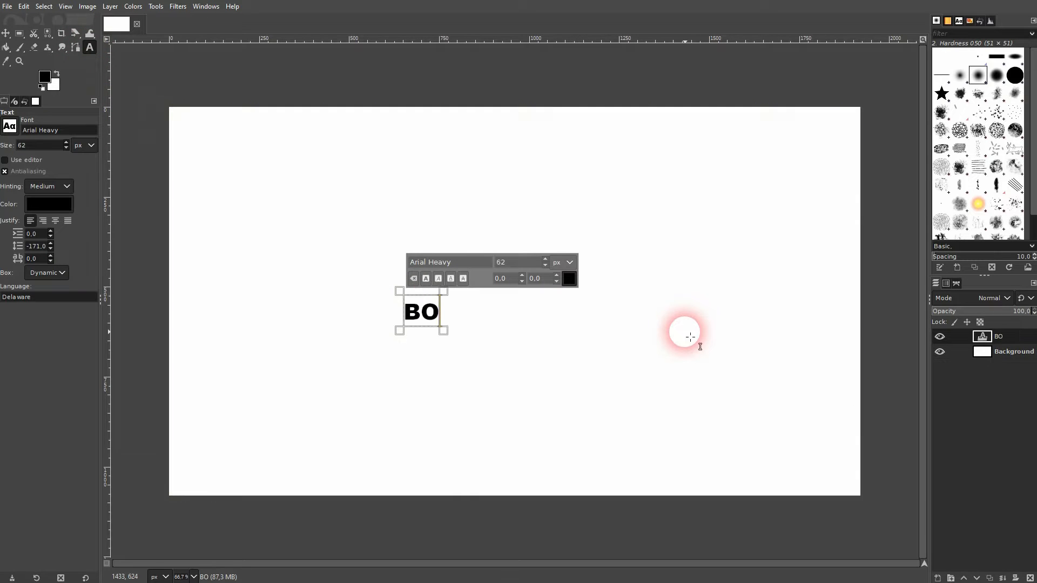
pyautogui.write('LD')
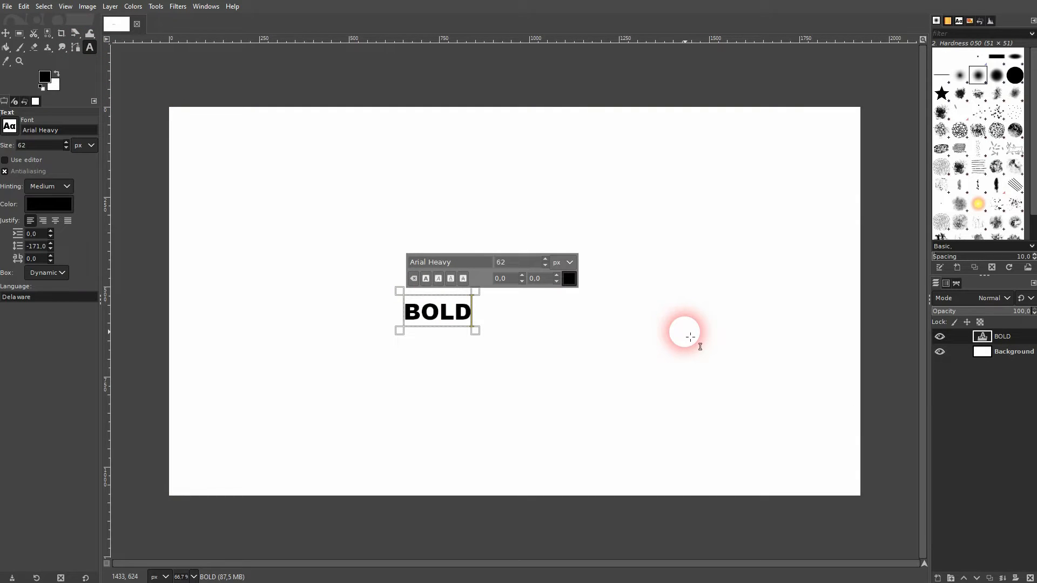
pyautogui.hotkey('ctrl', 'a')
pyautogui.moveTo(510, 262); pyautogui.dragTo(487, 262)
pyautogui.write('3')
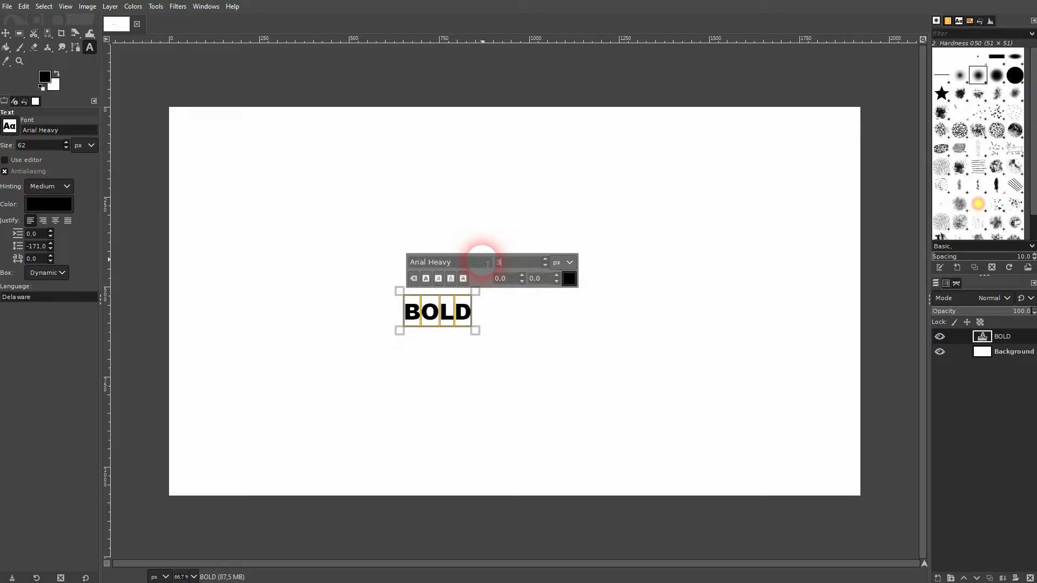
pyautogui.press('Return')
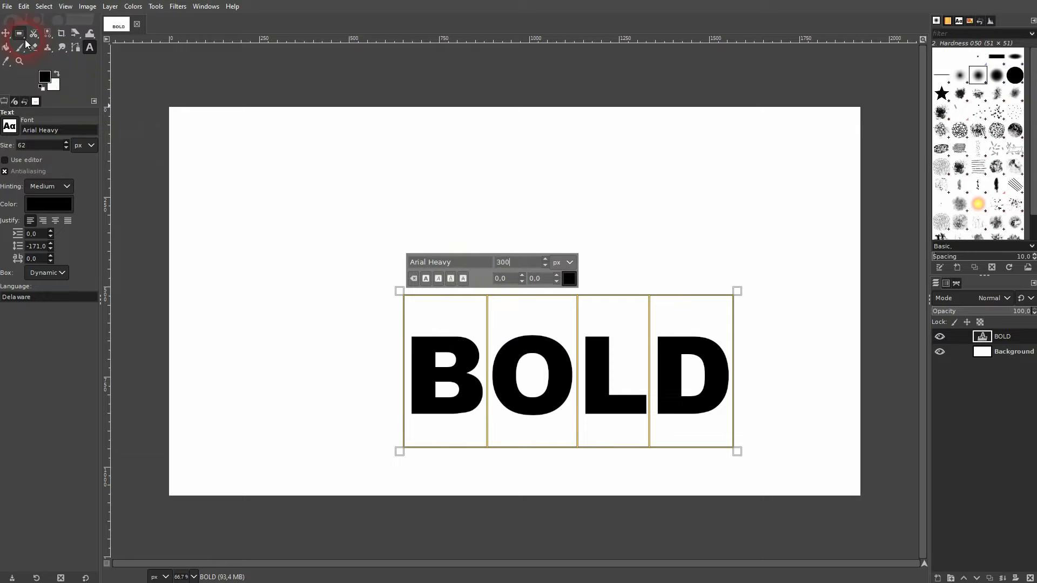
# Switch the BOLD text font from Arial Heavy via Arial Bold to Felix Titling
pyautogui.doubleClick(440, 262)
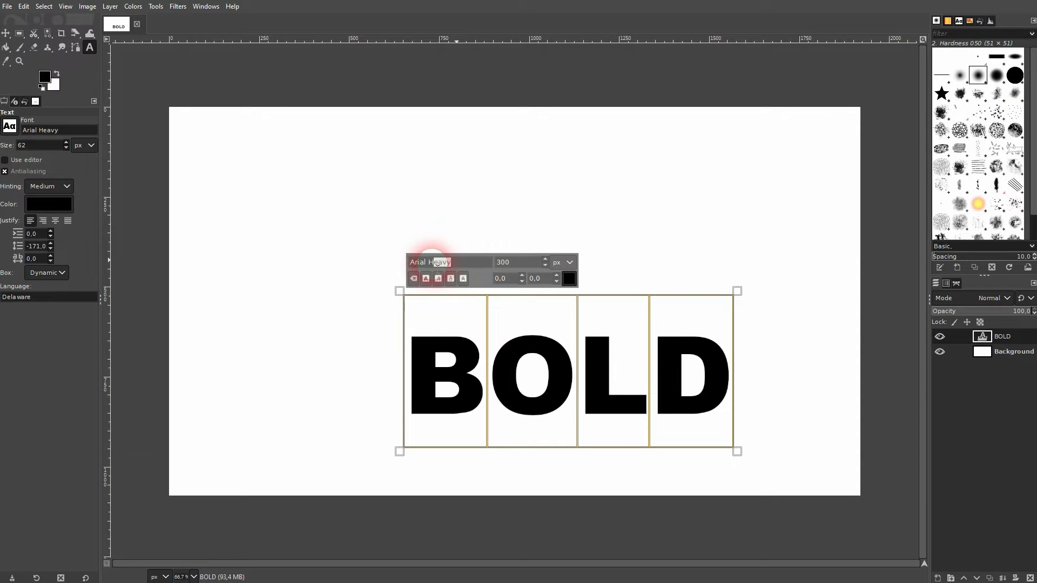
pyautogui.press('BackSpace')
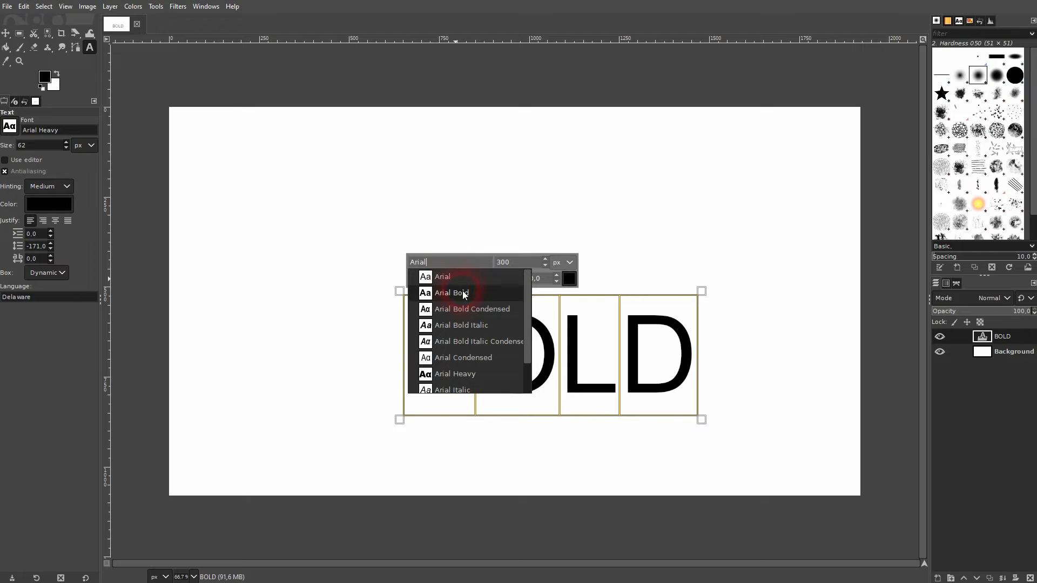
pyautogui.click(457, 292)
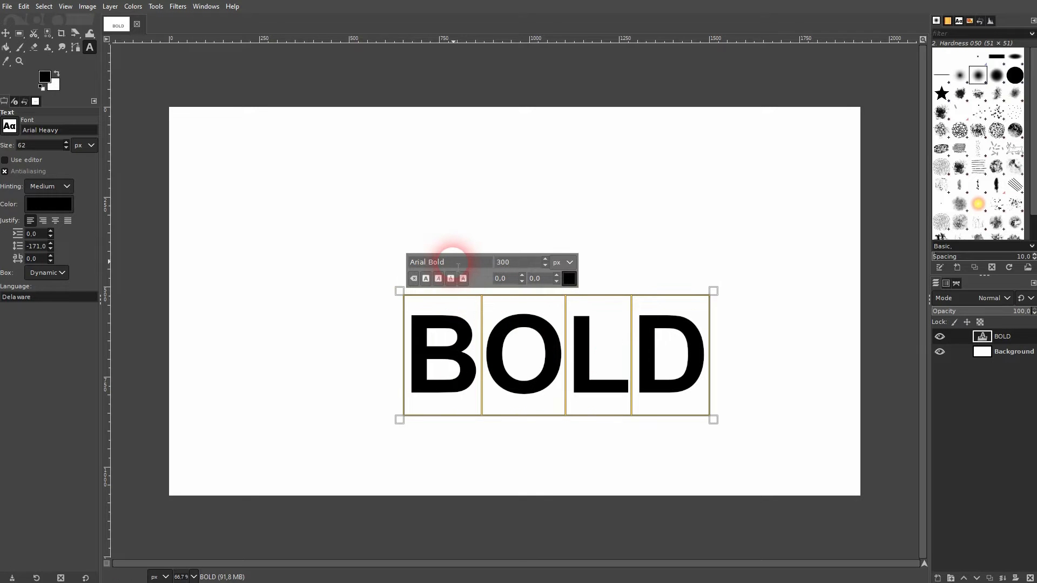
pyautogui.moveTo(458, 263); pyautogui.dragTo(400, 266)
pyautogui.write('F')
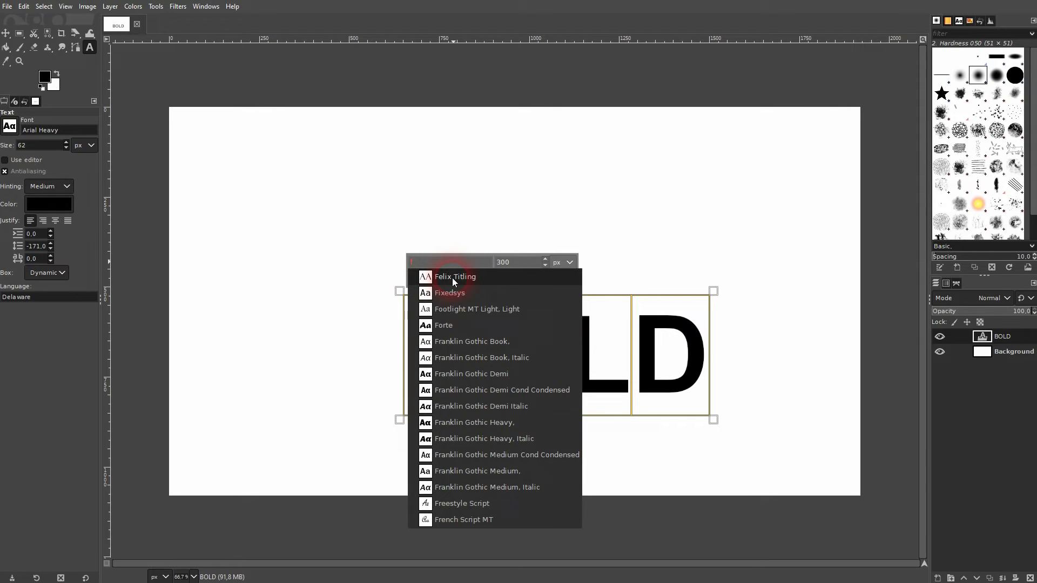
pyautogui.click(478, 276)
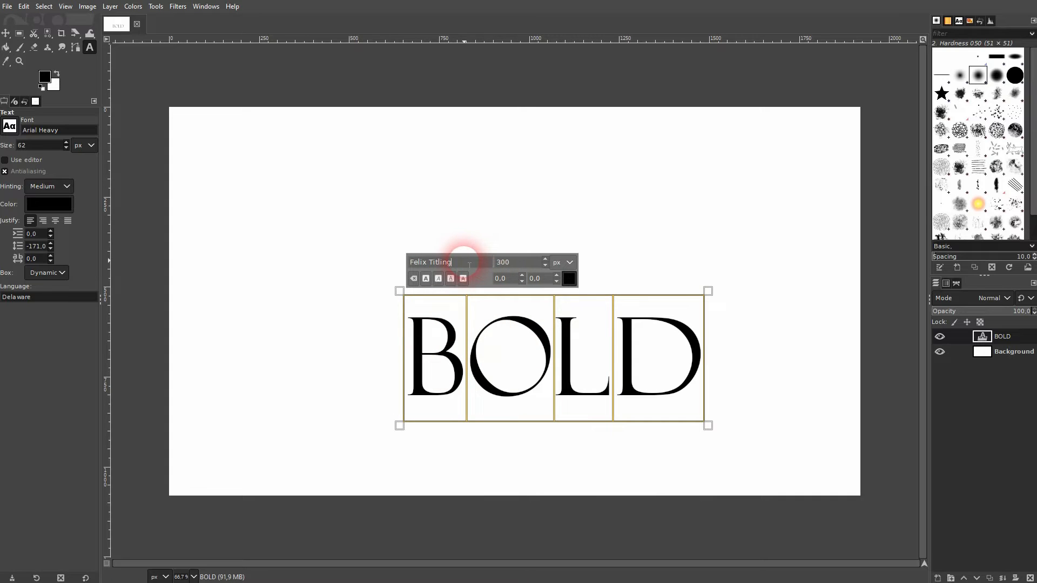
# Apply faux bold to BOLD and widen its letter spacing to 50
pyautogui.click(424, 279)
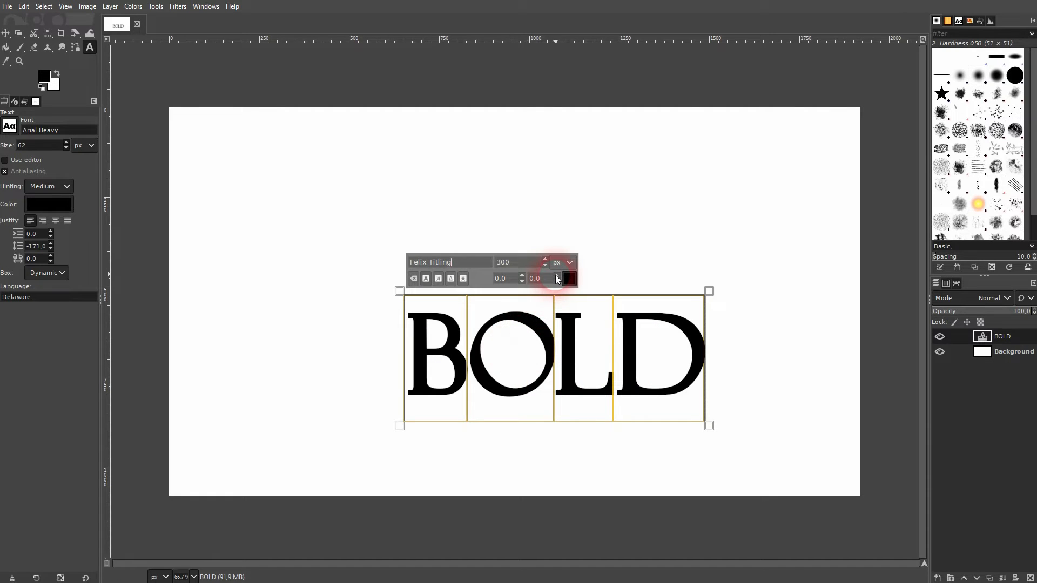
pyautogui.moveTo(543, 279); pyautogui.dragTo(563, 279)
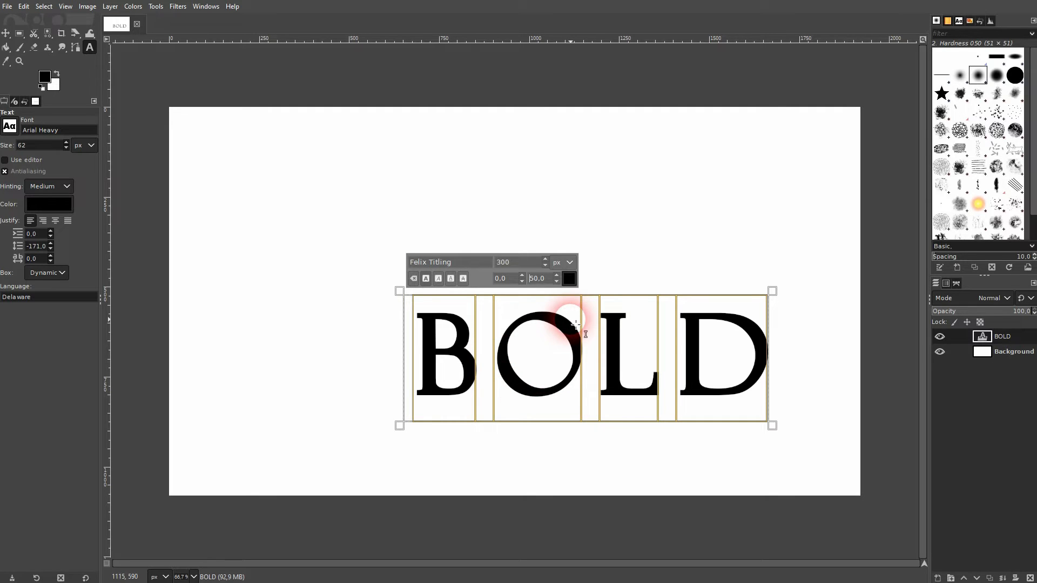
# Move the BOLD text up-left and turn its letter shapes into a selection with Alpha to Selection
pyautogui.click(5, 32)
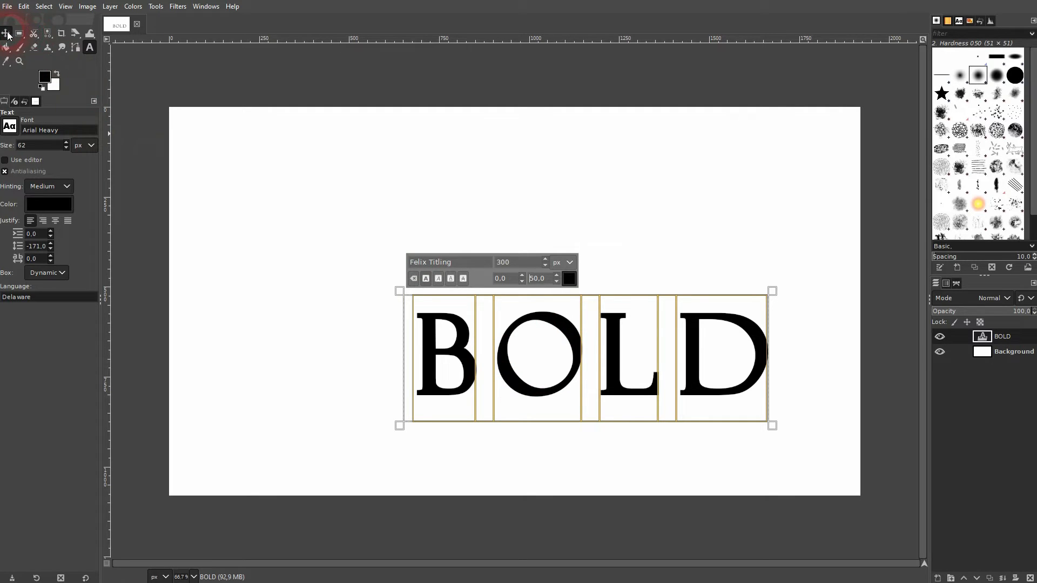
pyautogui.moveTo(620, 357); pyautogui.dragTo(571, 311)
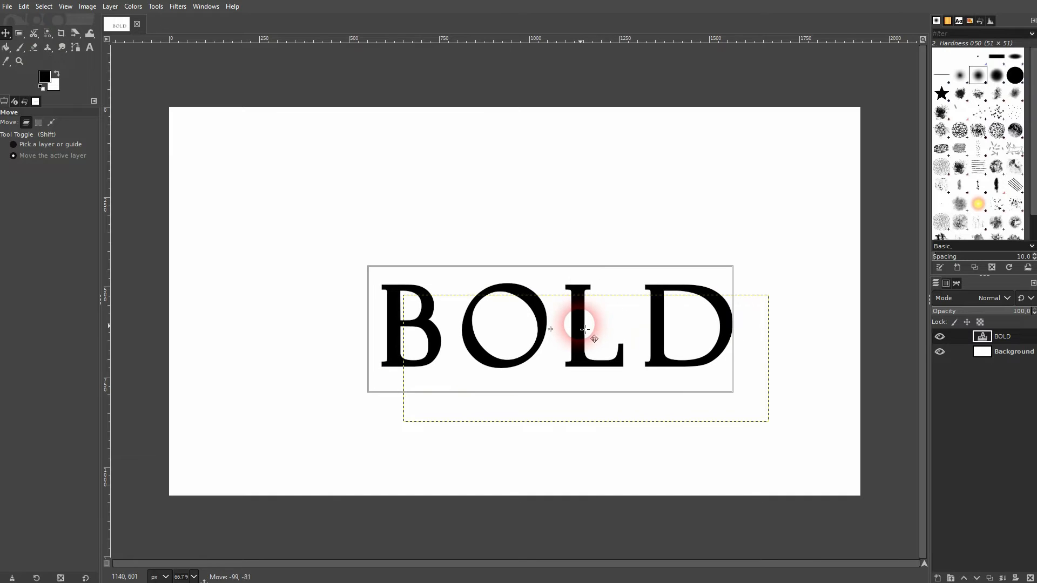
pyautogui.rightClick(1019, 338)
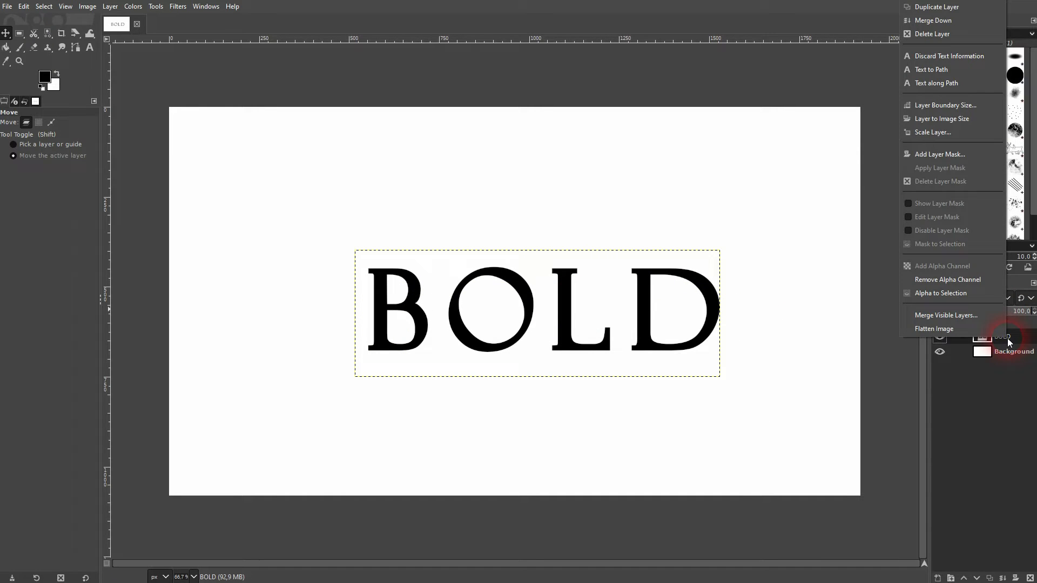
pyautogui.click(957, 295)
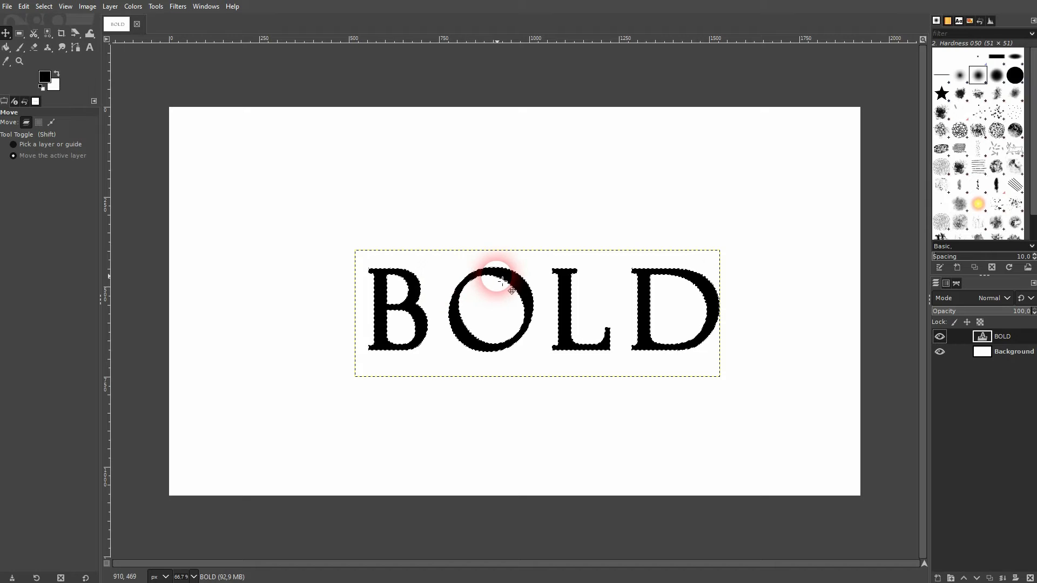
# Stroke the letter selection with a solid Line dash preset at 10 px width
pyautogui.click(24, 6)
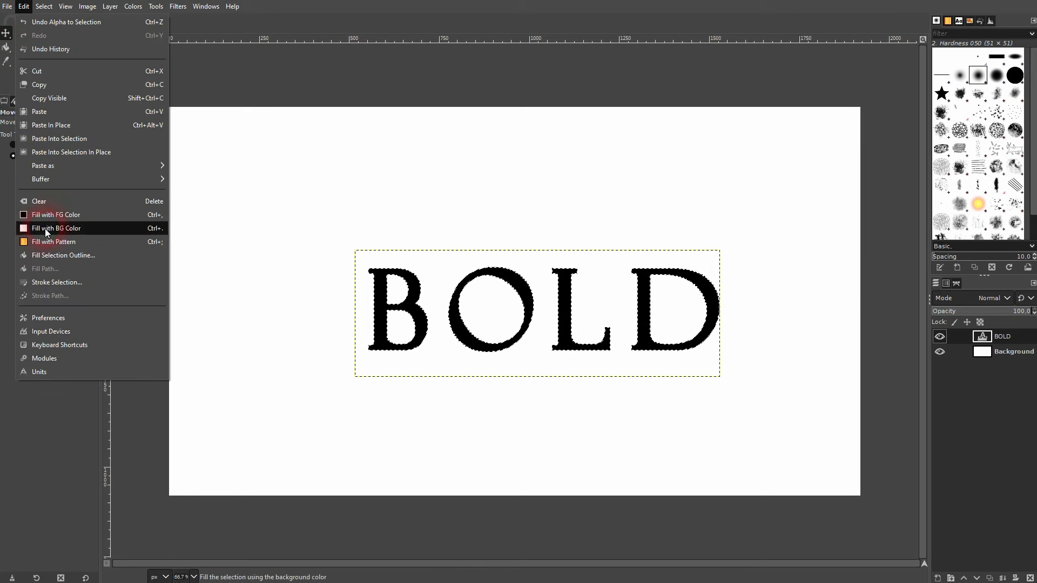
pyautogui.click(57, 281)
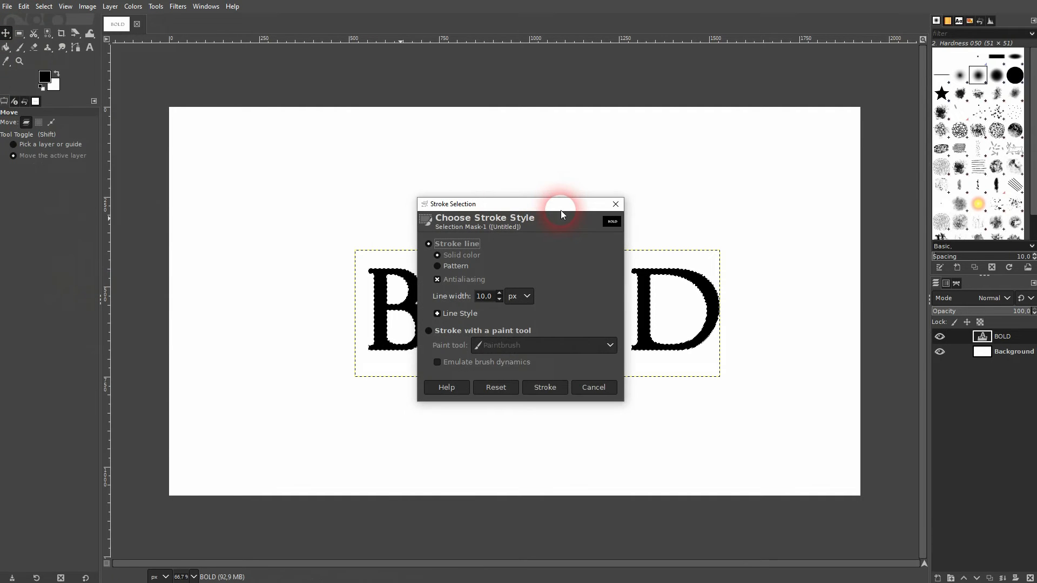
pyautogui.moveTo(515, 202); pyautogui.dragTo(249, 191)
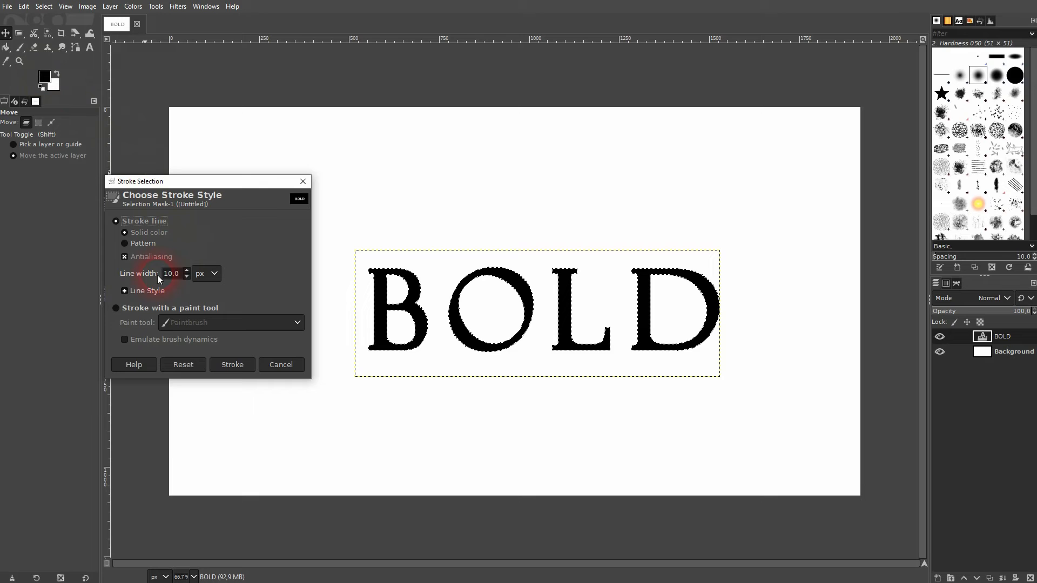
pyautogui.click(146, 291)
pyautogui.click(254, 364)
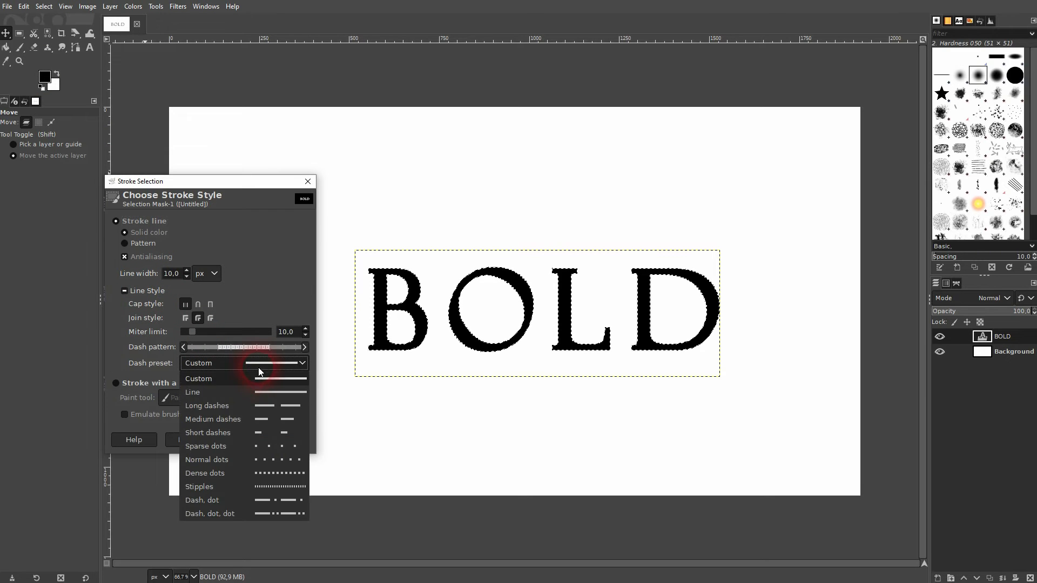
pyautogui.click(259, 392)
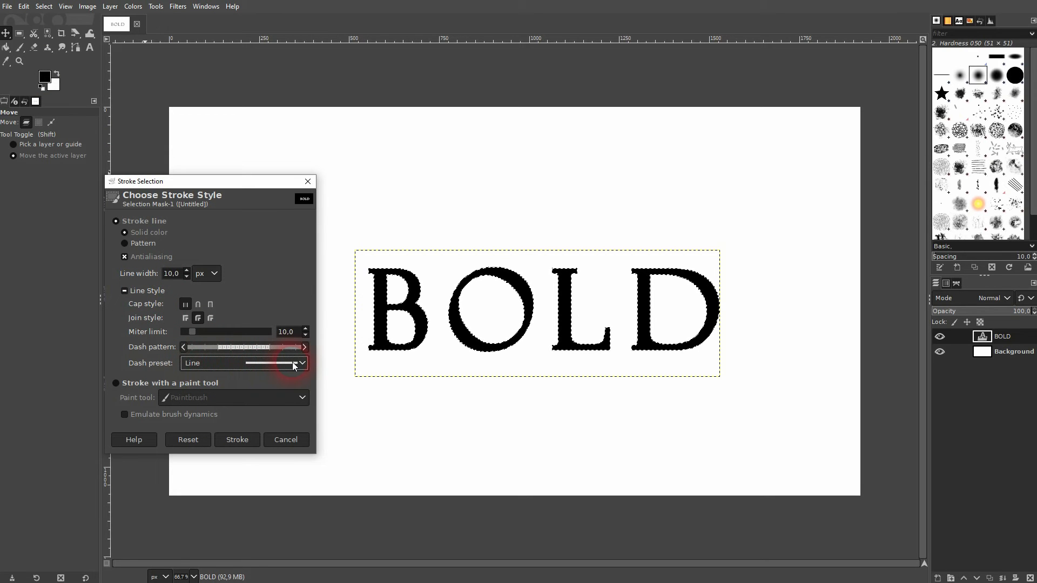
pyautogui.click(187, 275)
pyautogui.click(187, 276)
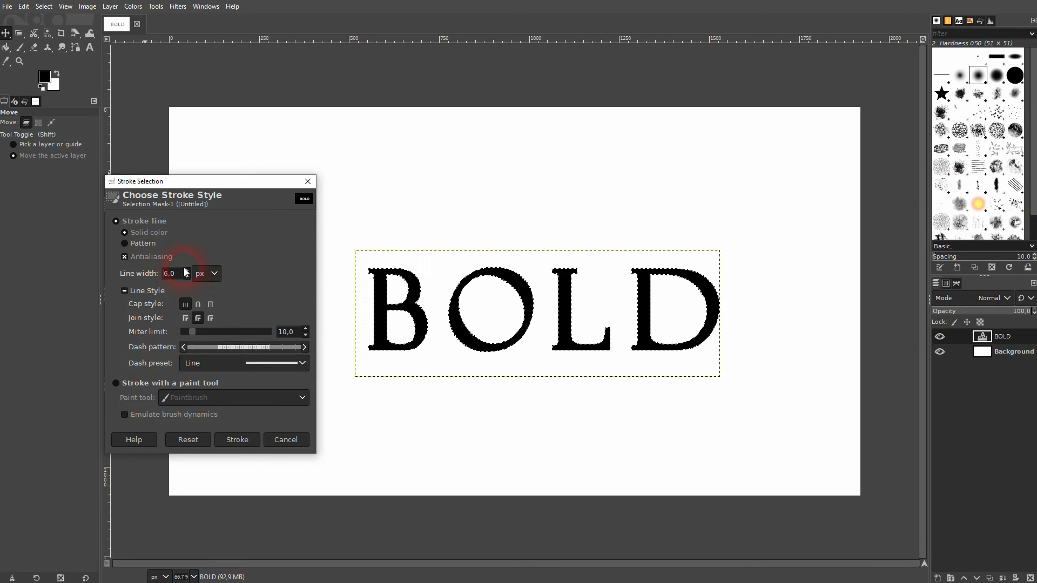
pyautogui.write('10')
pyautogui.click(237, 441)
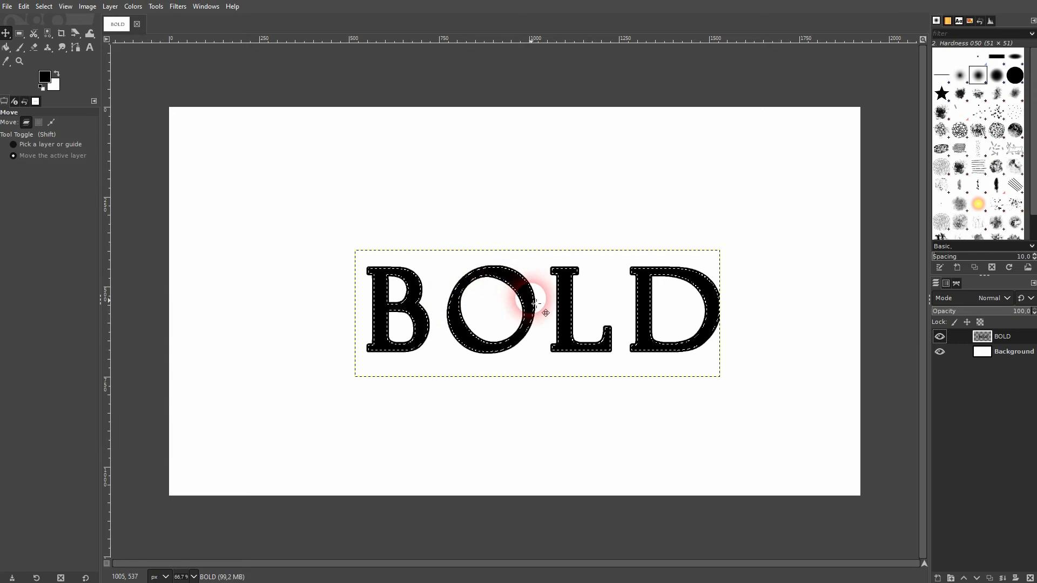
# Clear the selection with Select > None, leaving the thickened letters
pyautogui.click(43, 6)
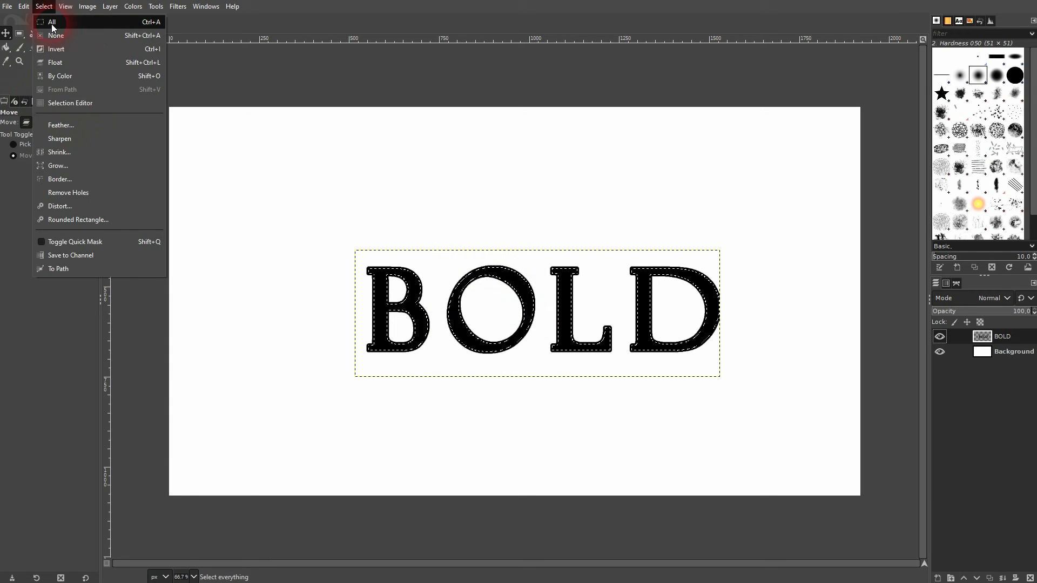
pyautogui.click(54, 35)
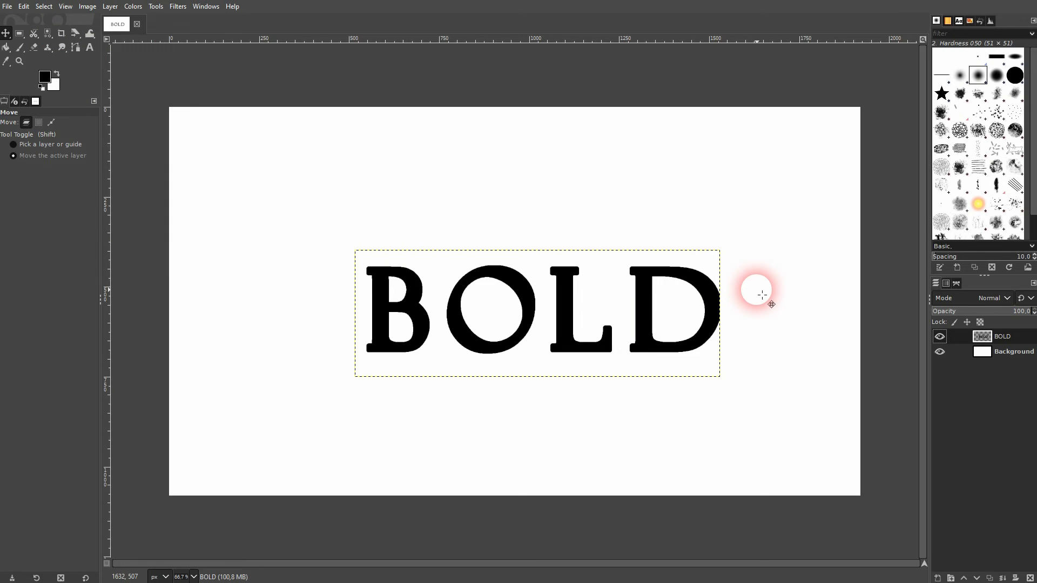
pyautogui.scroll(3, 407, 263)
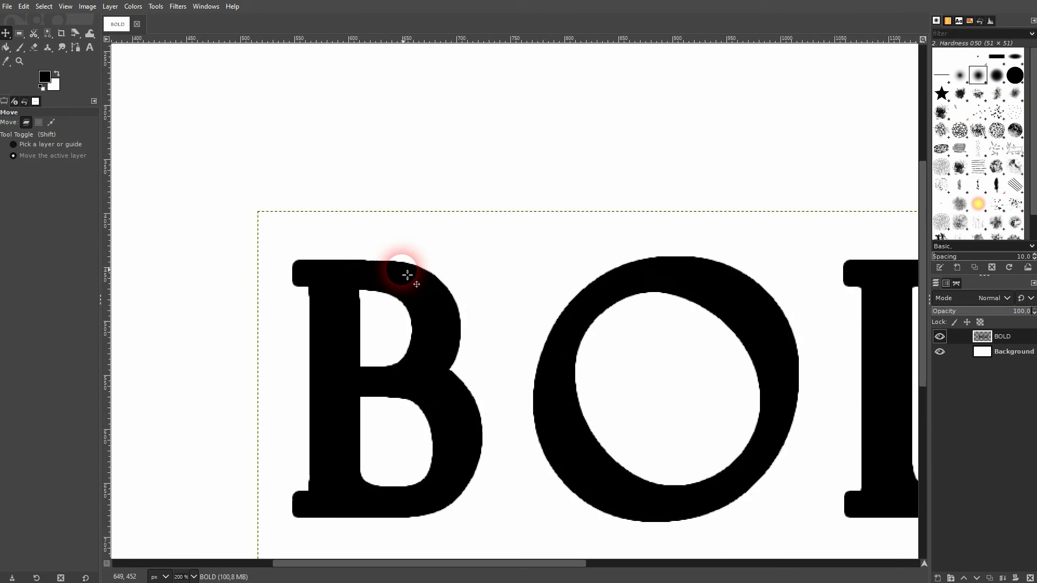
pyautogui.scroll(1, 407, 276)
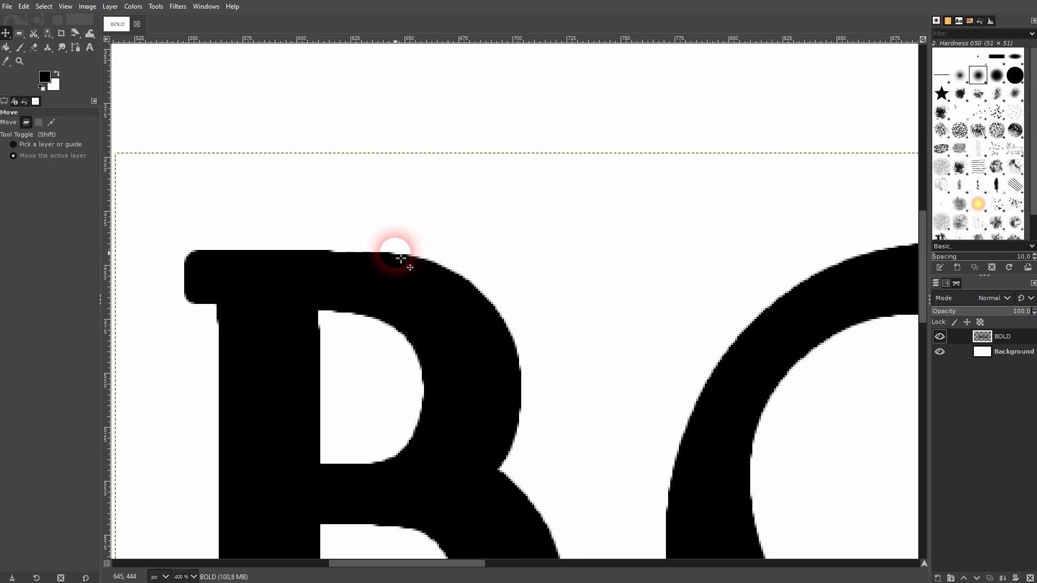
pyautogui.scroll(-2, 401, 260)
pyautogui.scroll(-1, 454, 284)
pyautogui.scroll(-1, 502, 292)
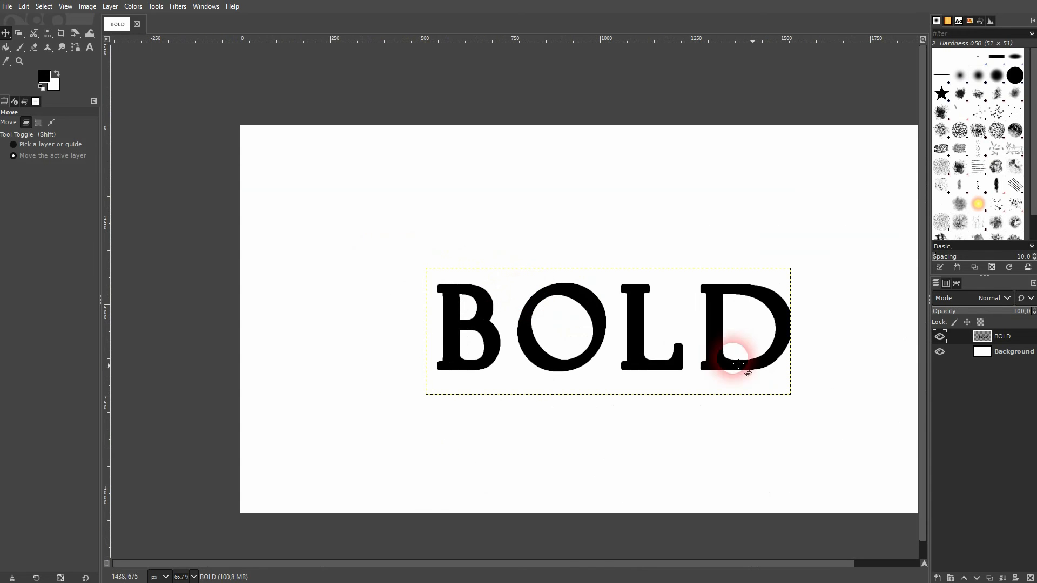
pyautogui.moveTo(859, 562); pyautogui.dragTo(922, 559)
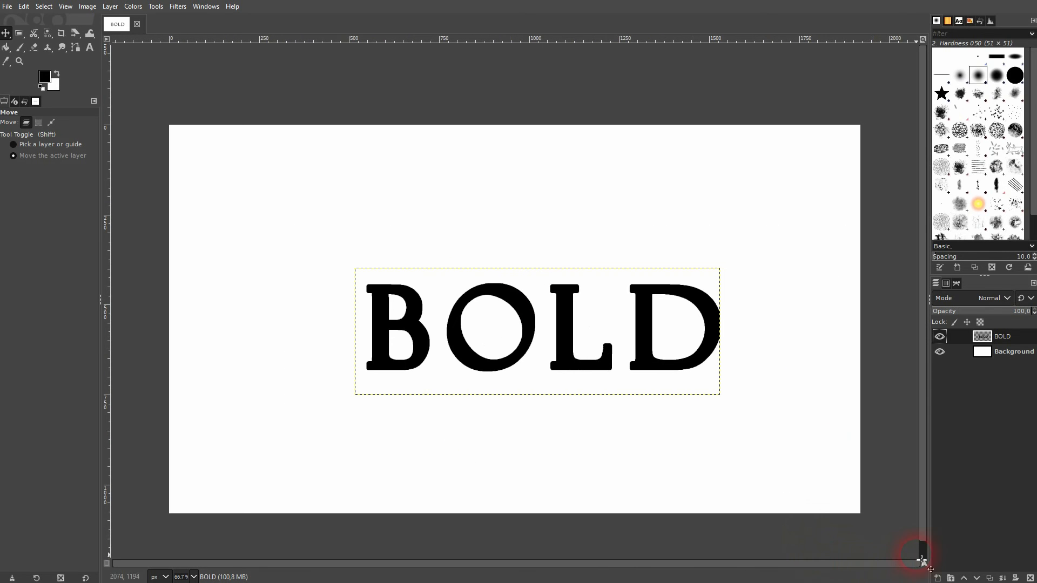
pyautogui.click(921, 560)
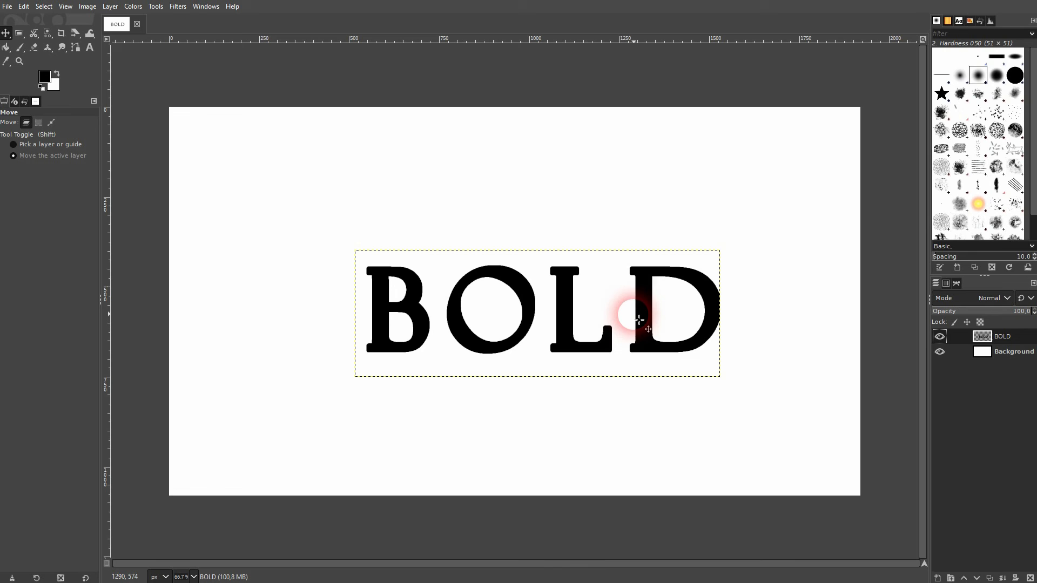